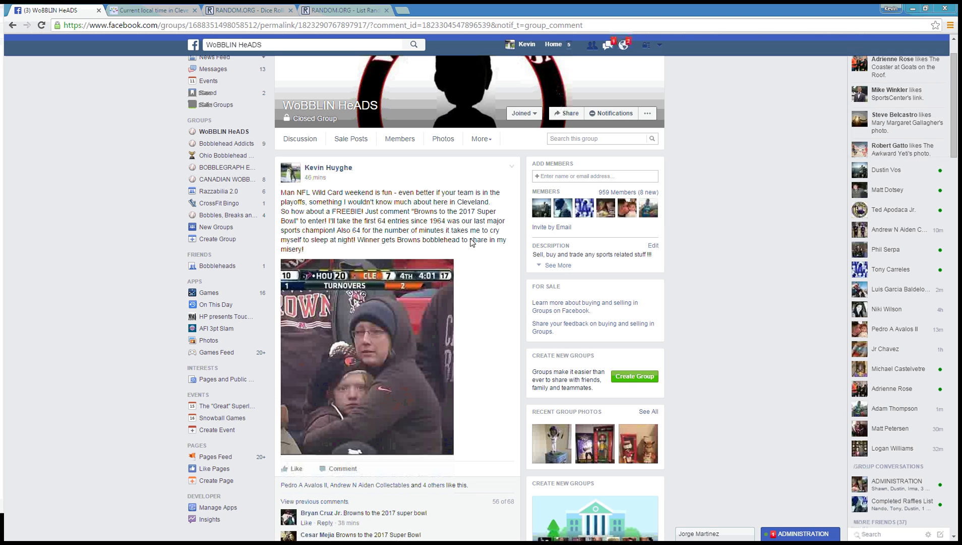
pyautogui.scroll(-3, 477, 297)
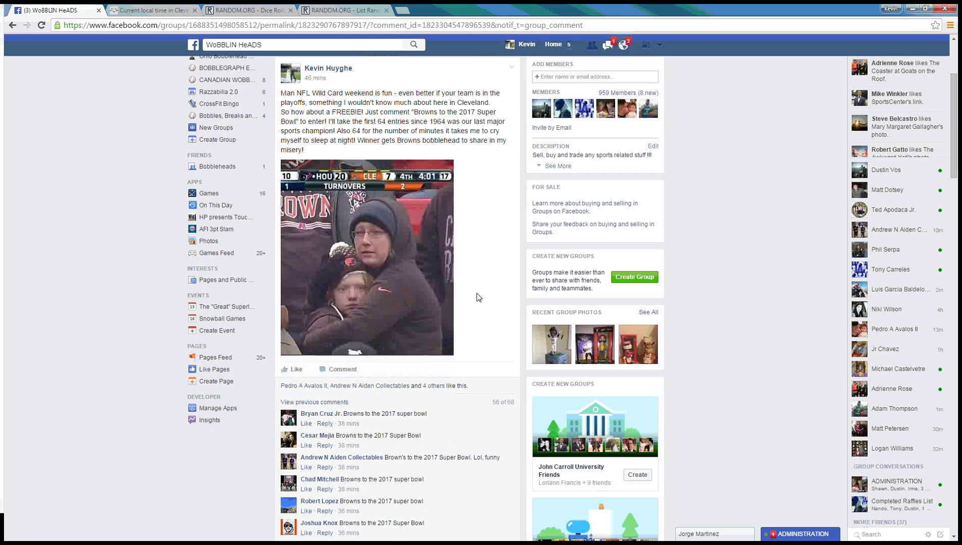
pyautogui.scroll(-5, 484, 306)
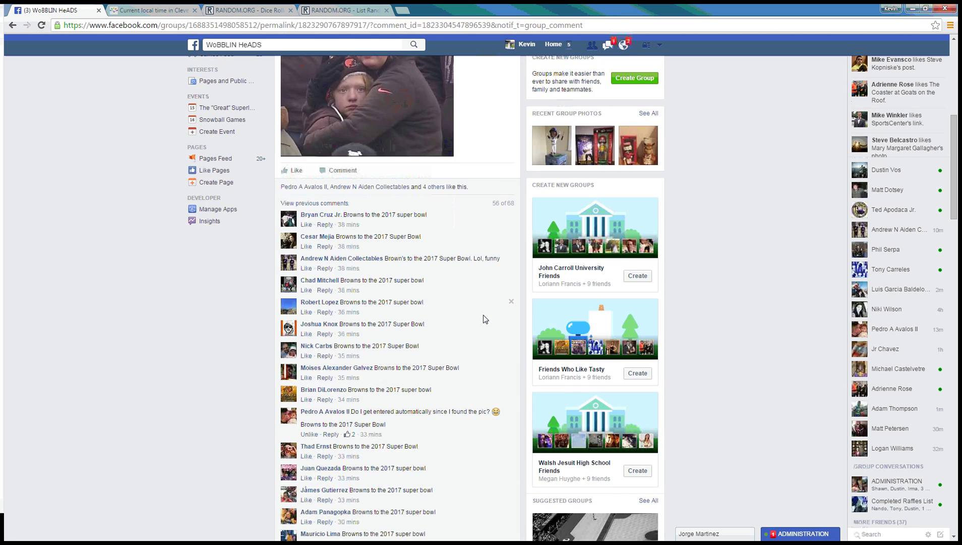
pyautogui.scroll(-5, 483, 315)
pyautogui.scroll(-3, 488, 331)
pyautogui.scroll(-5, 489, 333)
pyautogui.scroll(-5, 466, 353)
pyautogui.write('live')
# Step: Post the 'live' comment under the Browns bobblehead giveaway's entrant names list
pyautogui.press('Return')
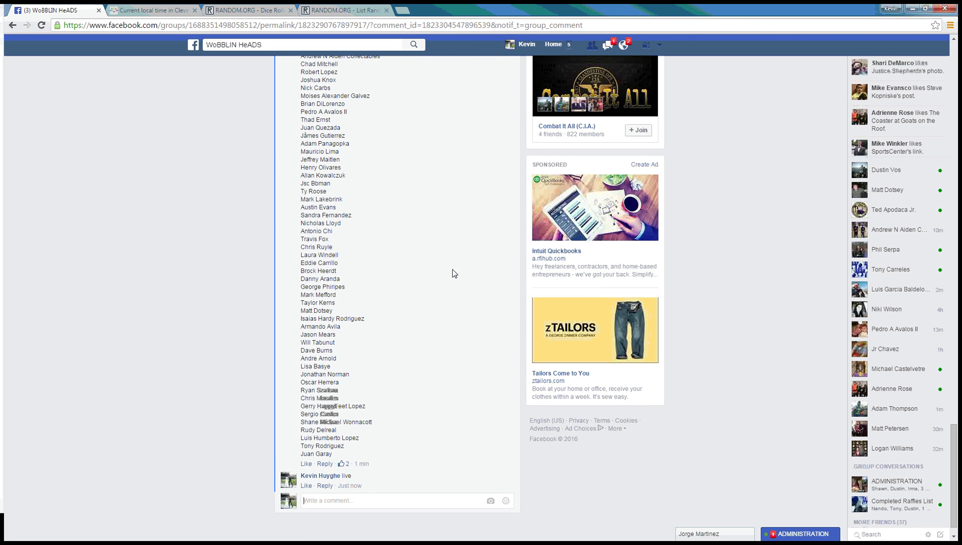
# Step: Check Cleveland's local time, then select the entrant names comment on Facebook
pyautogui.click(150, 9)
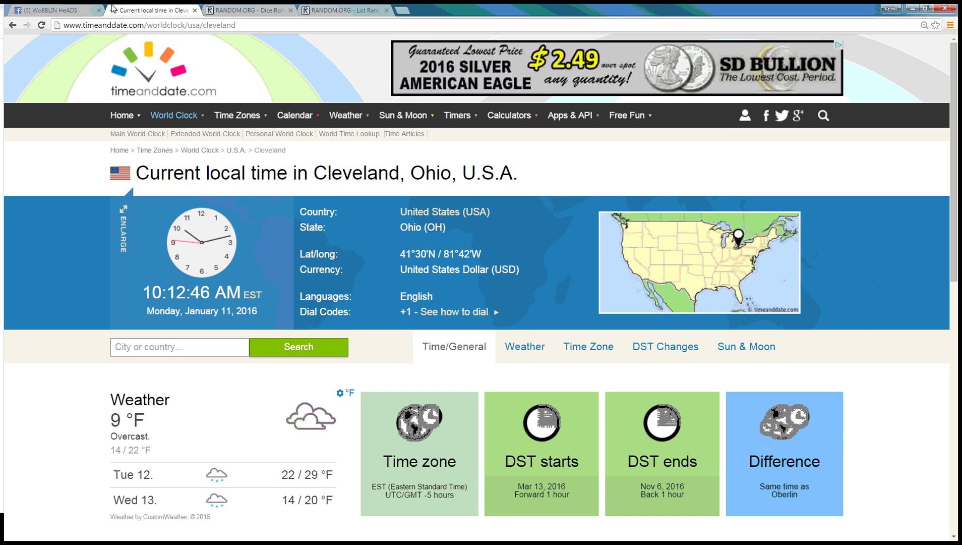
pyautogui.click(32, 9)
pyautogui.moveTo(301, 293); pyautogui.dragTo(368, 433)
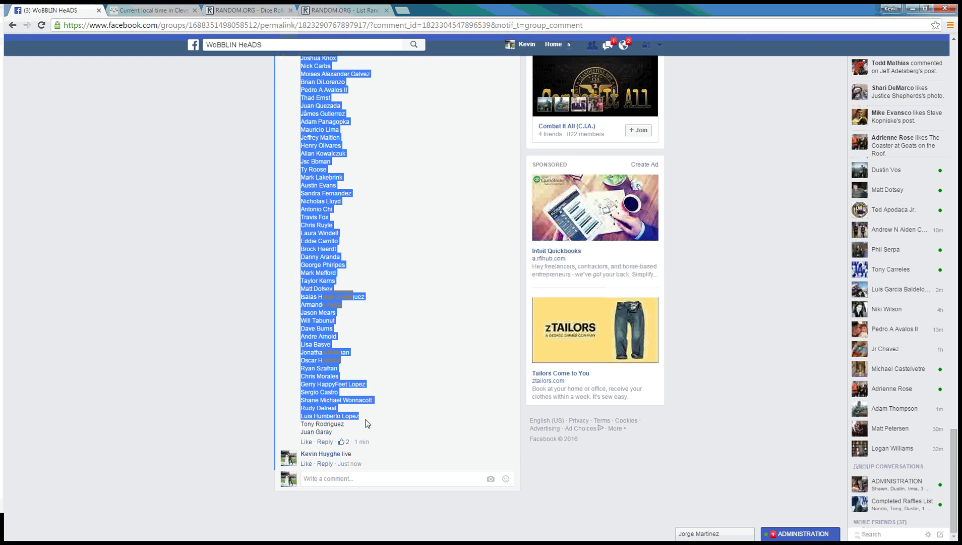
# Step: Copy the selected names into RANDOM.ORG's list randomizer box
pyautogui.hotkey('ctrl', 'c')
pyautogui.click(343, 10)
pyautogui.click(278, 339)
pyautogui.hotkey('ctrl', 'v')
pyautogui.scroll(3, 358, 350)
pyautogui.scroll(5, 358, 352)
pyautogui.scroll(5, 359, 355)
# Step: Set RANDOM.ORG's dice roller to 3 dice and roll four times
pyautogui.click(248, 9)
pyautogui.click(256, 216)
pyautogui.click(254, 242)
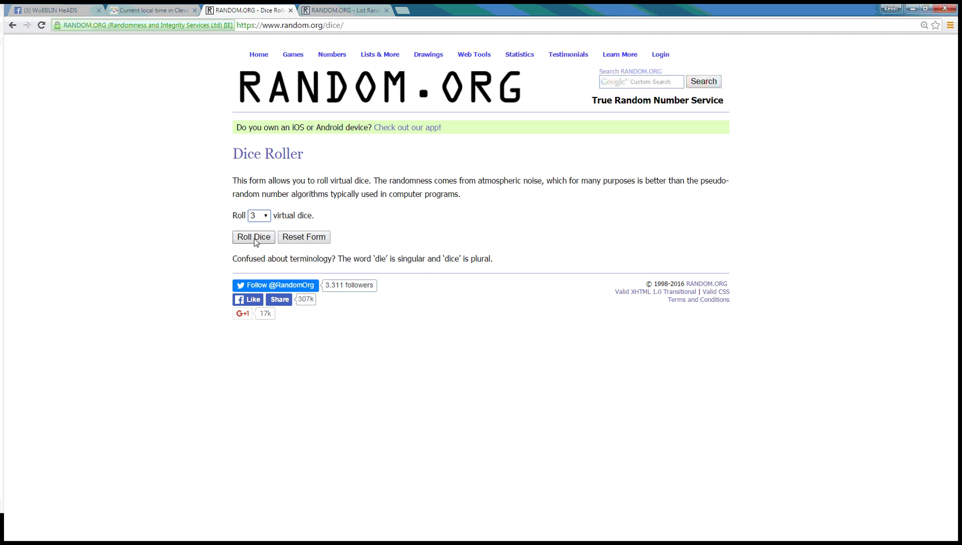
pyautogui.click(253, 237)
pyautogui.click(248, 264)
pyautogui.click(255, 264)
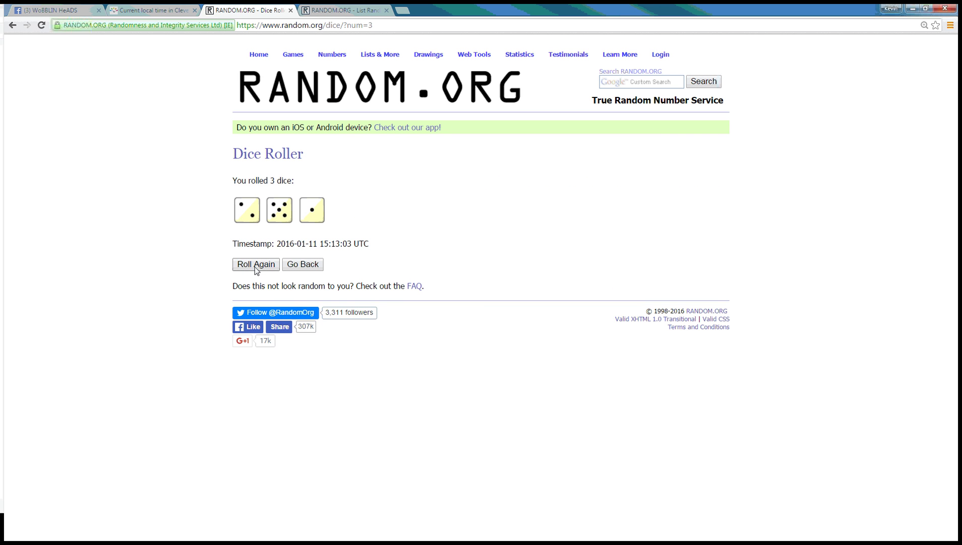
pyautogui.click(256, 266)
# Step: Randomize the pasted 65-name list five times
pyautogui.click(346, 10)
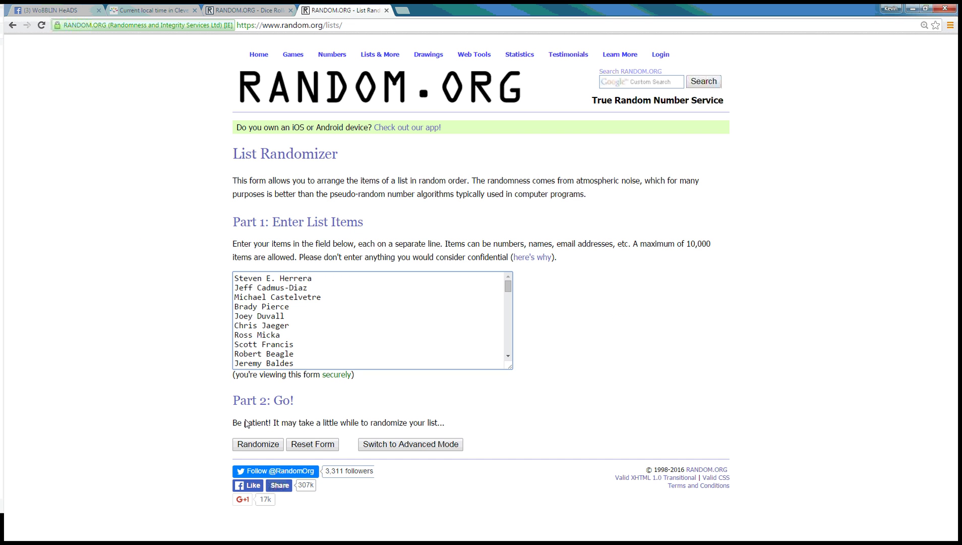
pyautogui.click(256, 444)
pyautogui.scroll(-5, 254, 437)
pyautogui.click(245, 496)
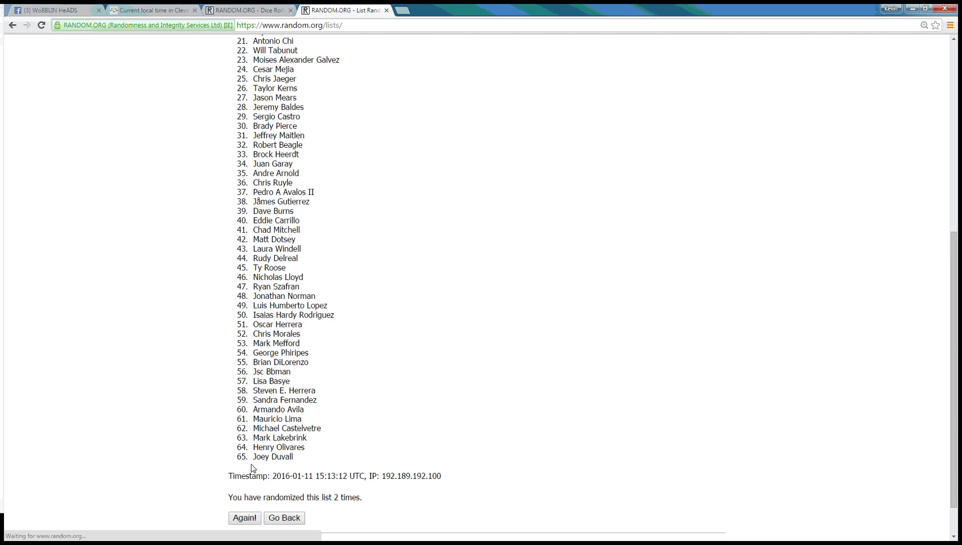
pyautogui.click(251, 469)
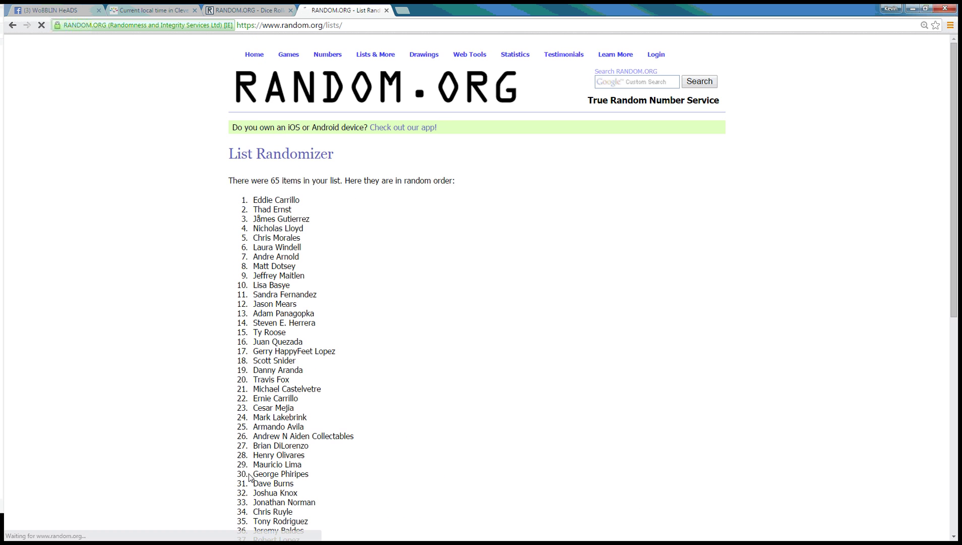
pyautogui.click(247, 467)
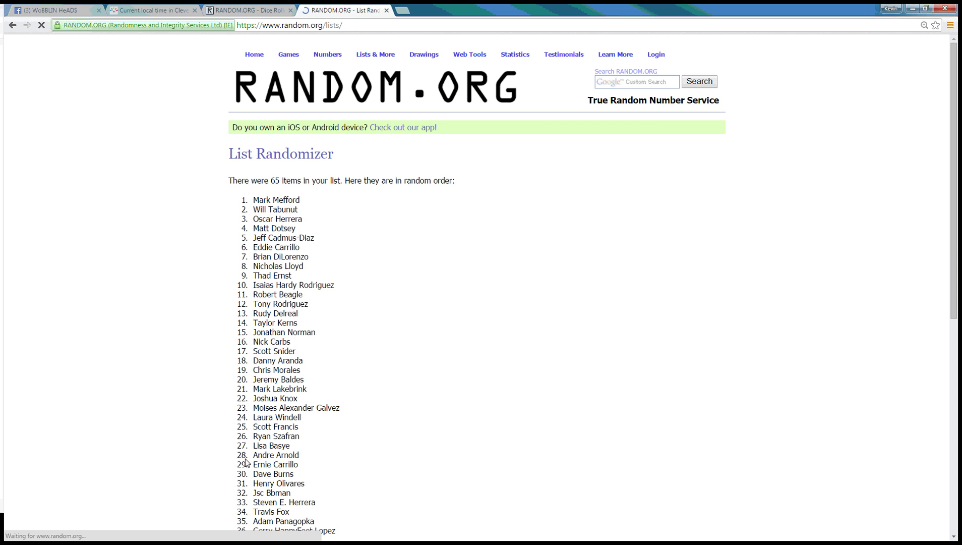
pyautogui.scroll(-10, 247, 467)
pyautogui.click(245, 463)
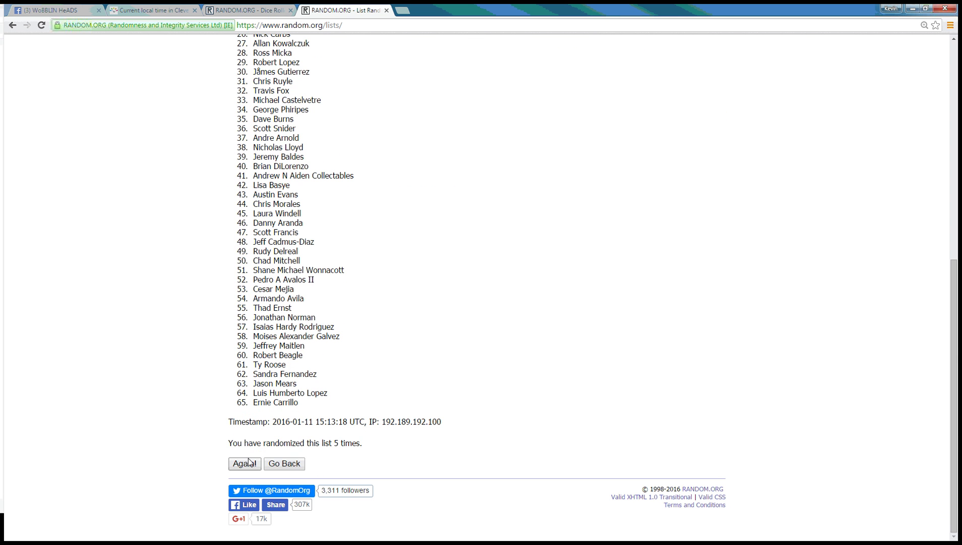
# Step: Randomize six more times to eleven, marking the 10-times count and rechecking the dice
pyautogui.click(245, 464)
pyautogui.scroll(-10, 251, 461)
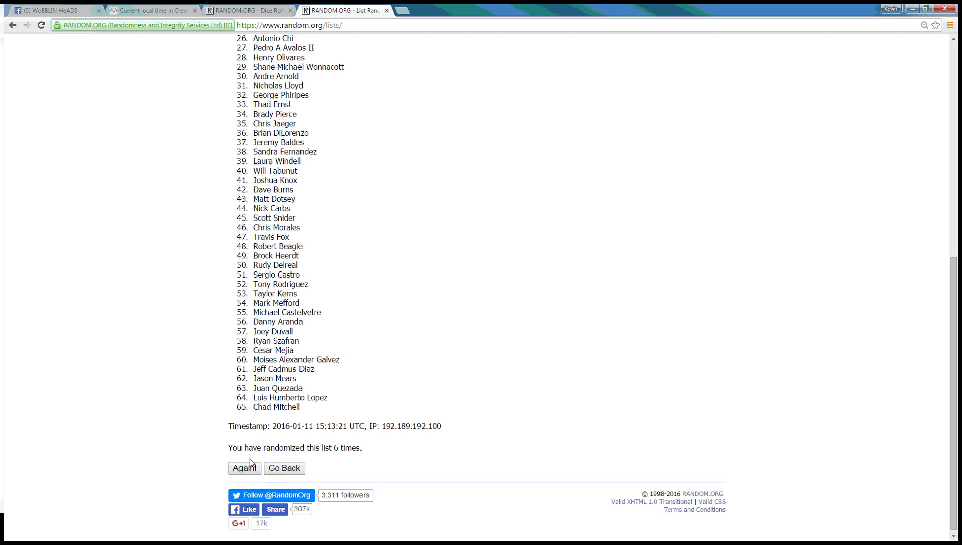
pyautogui.scroll(-1, 252, 462)
pyautogui.click(245, 464)
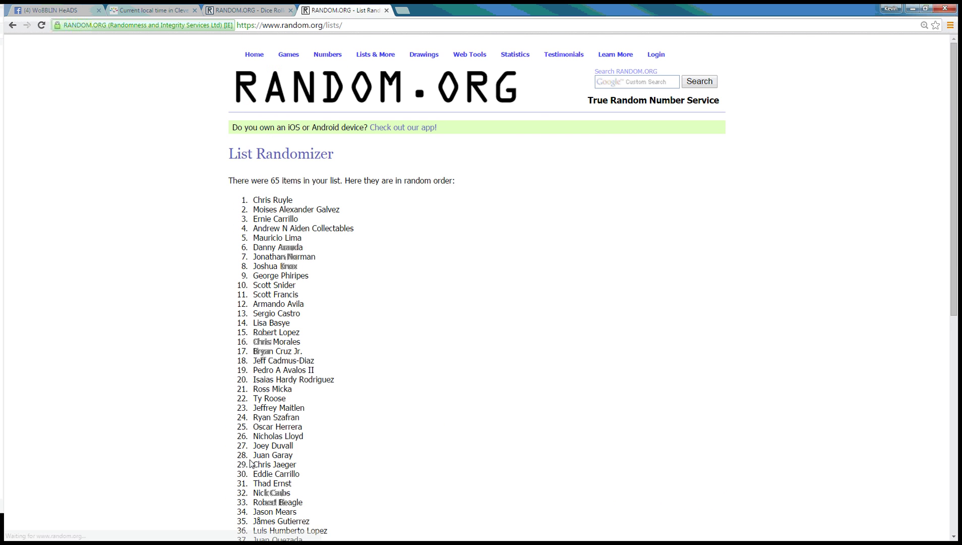
pyautogui.scroll(-10, 249, 462)
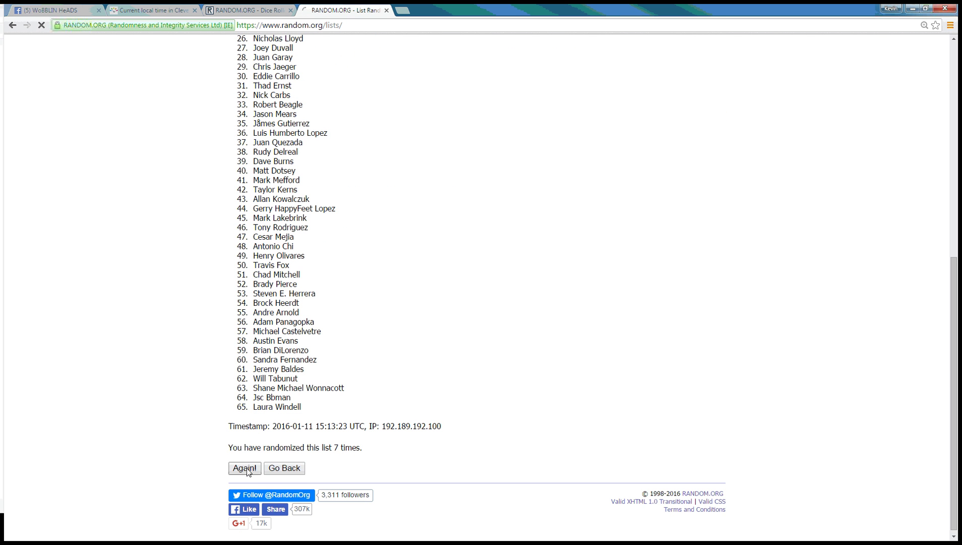
pyautogui.click(245, 468)
pyautogui.scroll(-10, 247, 470)
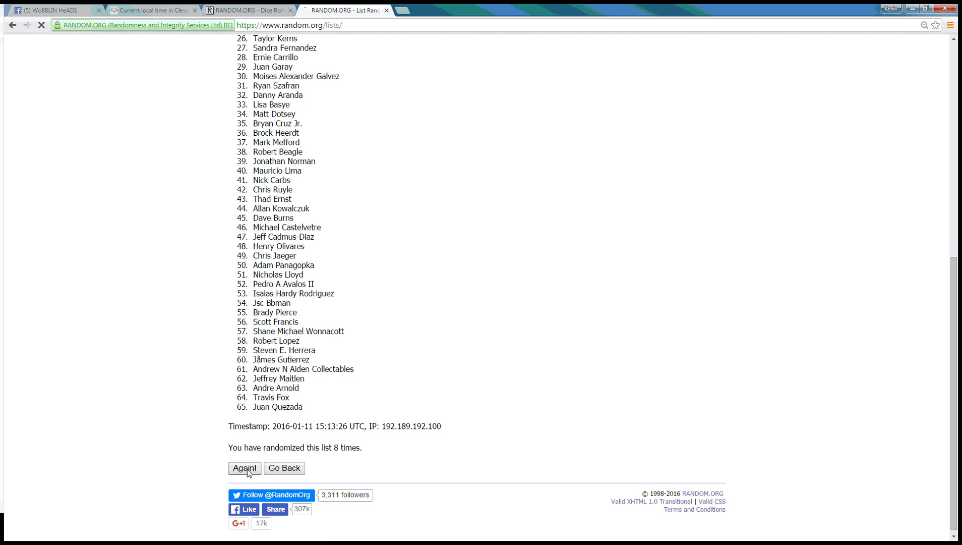
pyautogui.click(246, 470)
pyautogui.scroll(-10, 249, 470)
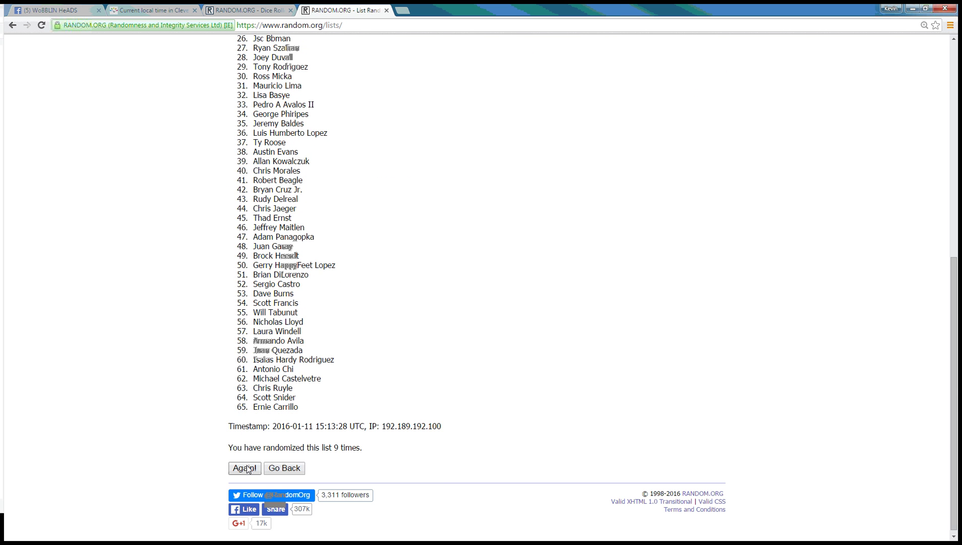
pyautogui.click(245, 468)
pyautogui.scroll(-2, 279, 441)
pyautogui.scroll(-10, 279, 441)
pyautogui.doubleClick(347, 443)
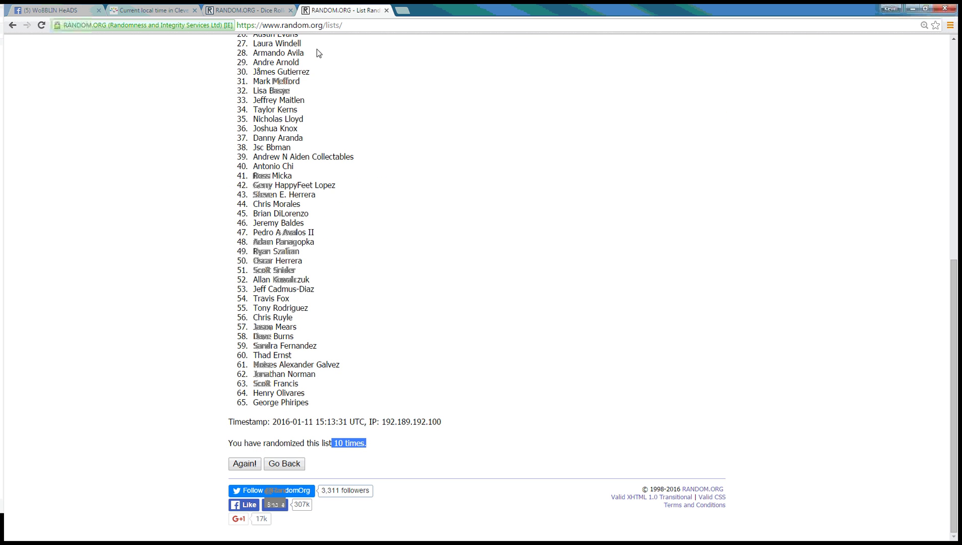
pyautogui.click(250, 10)
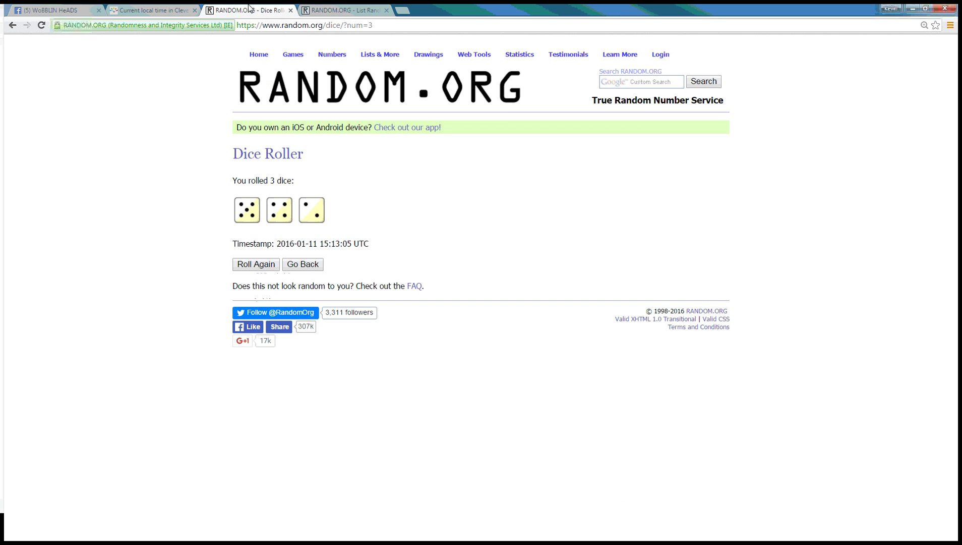
pyautogui.click(342, 9)
pyautogui.click(244, 463)
pyautogui.moveTo(251, 200); pyautogui.dragTo(317, 201)
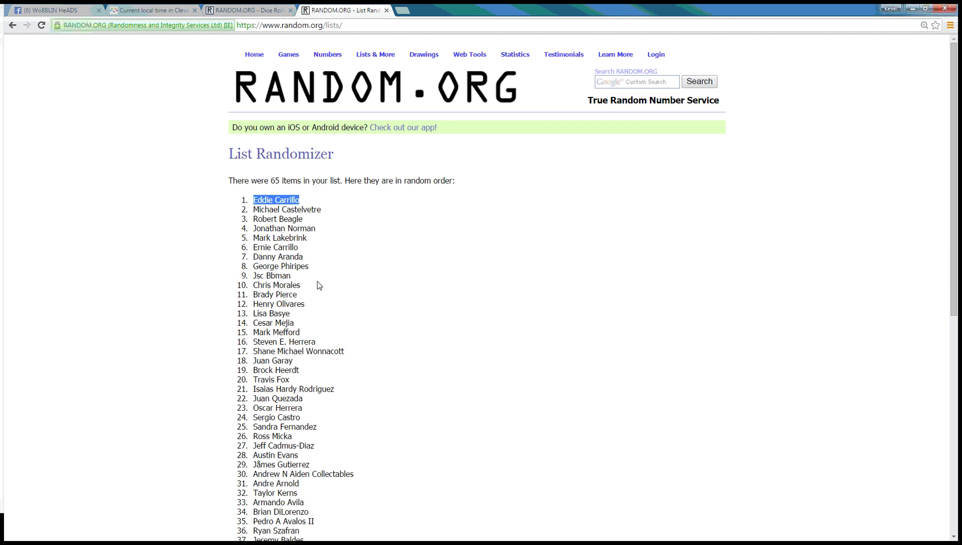
pyautogui.hotkey('ctrl', '+')
pyautogui.hotkey('ctrl', '+')
pyautogui.hotkey('ctrl', '+')
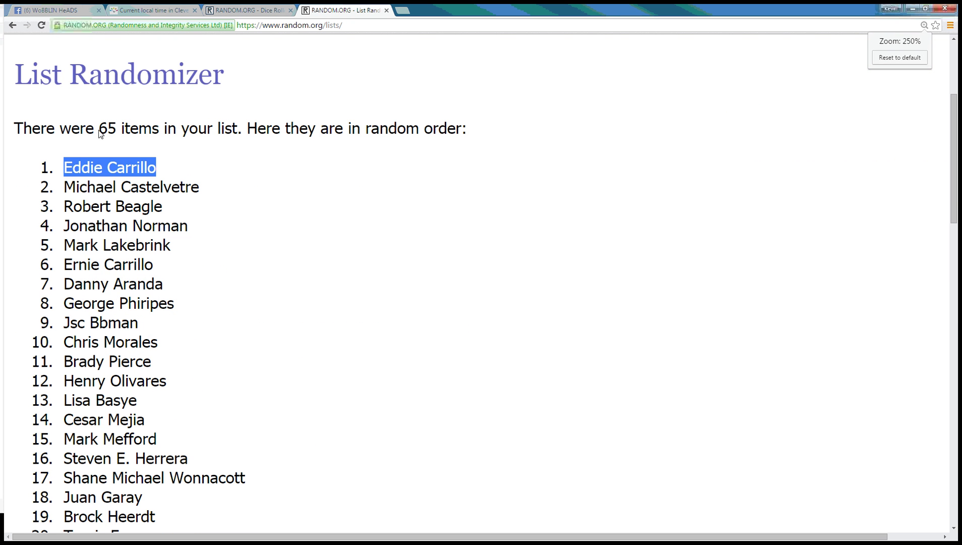
pyautogui.moveTo(98, 130); pyautogui.dragTo(197, 130)
pyautogui.moveTo(60, 167); pyautogui.dragTo(178, 161)
pyautogui.scroll(-8, 300, 289)
pyautogui.scroll(-8, 300, 289)
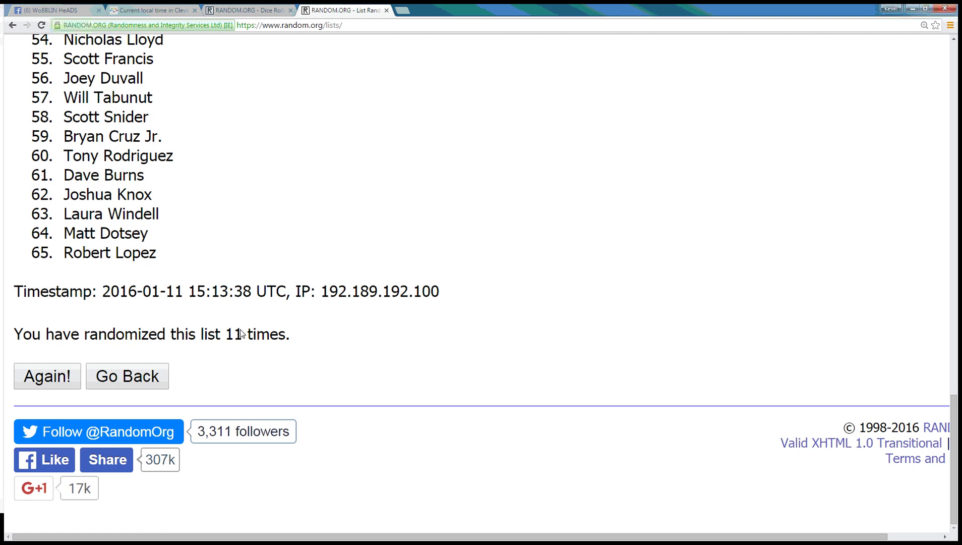
pyautogui.moveTo(278, 334); pyautogui.dragTo(222, 334)
pyautogui.moveTo(300, 323); pyautogui.dragTo(290, 334)
pyautogui.click(252, 10)
pyautogui.scroll(-3, 264, 257)
pyautogui.click(150, 11)
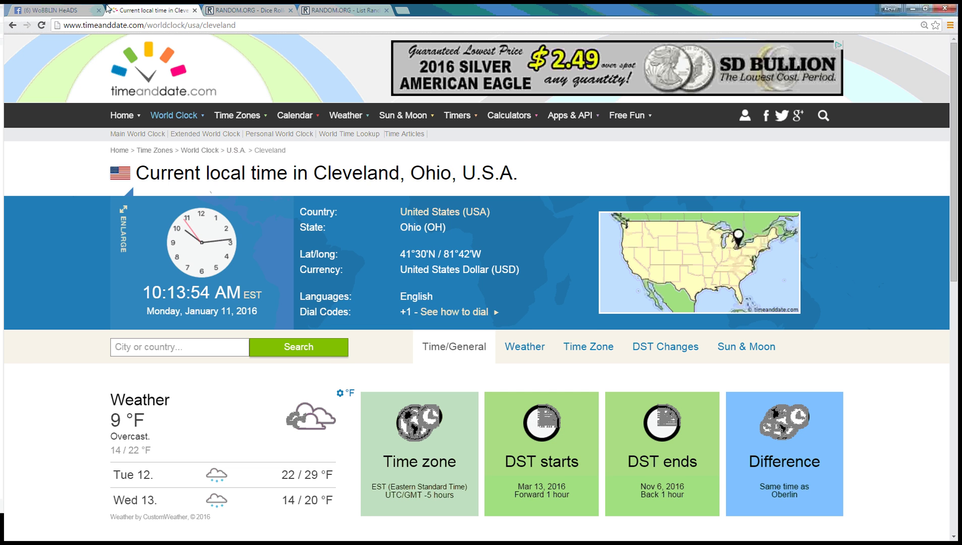
# Step: Post 'done' as a new comment on the Browns bobblehead giveaway post
pyautogui.click(56, 9)
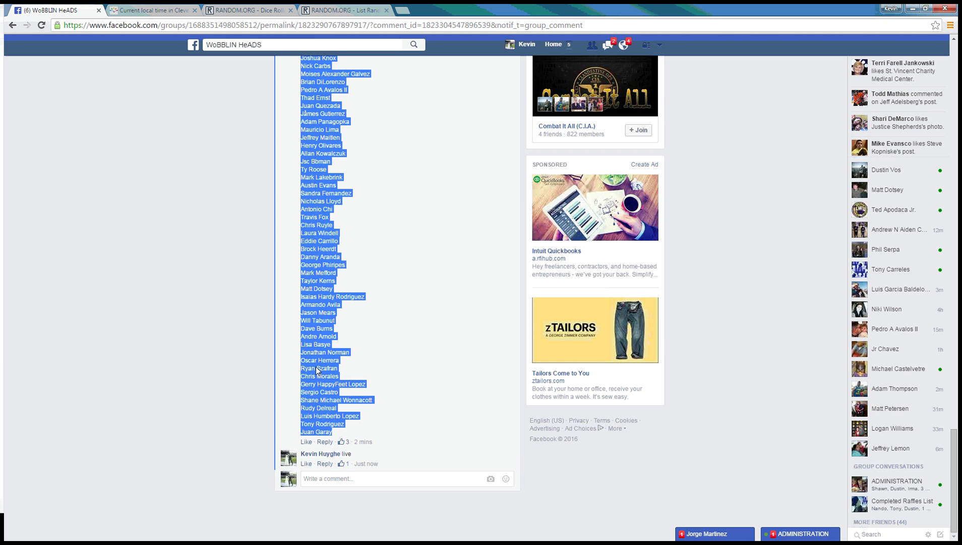
pyautogui.click(342, 477)
pyautogui.write('done')
pyautogui.press('Return')
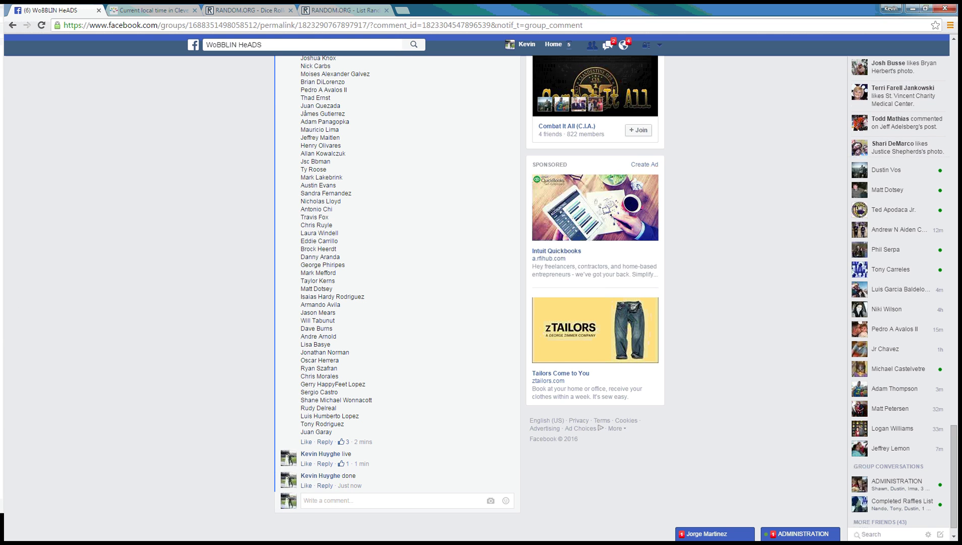